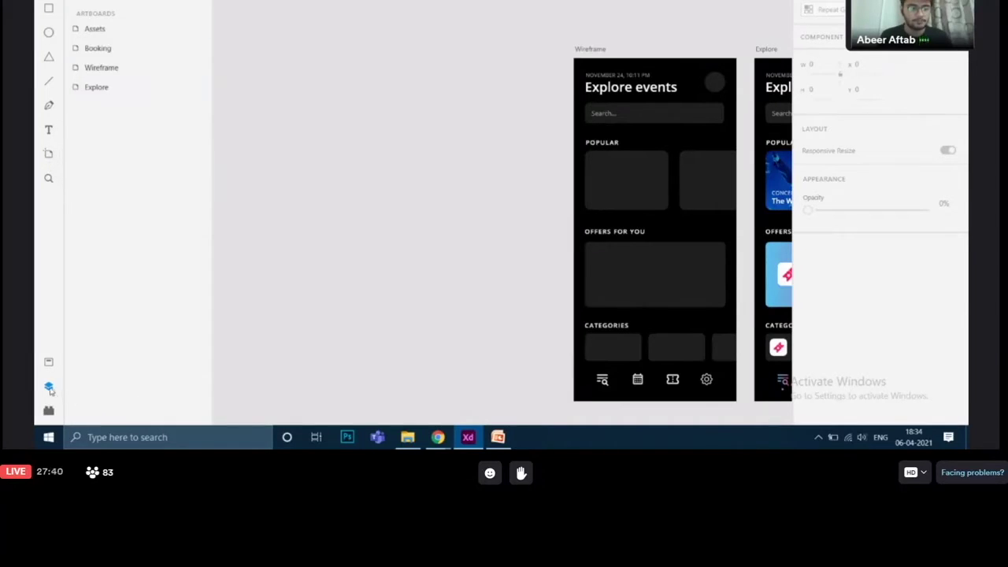
Hide and restore the Layers list, then select the Wireframe artboard to view its size and black fill.
{"action": "left_click", "coordinate": [49, 387]}
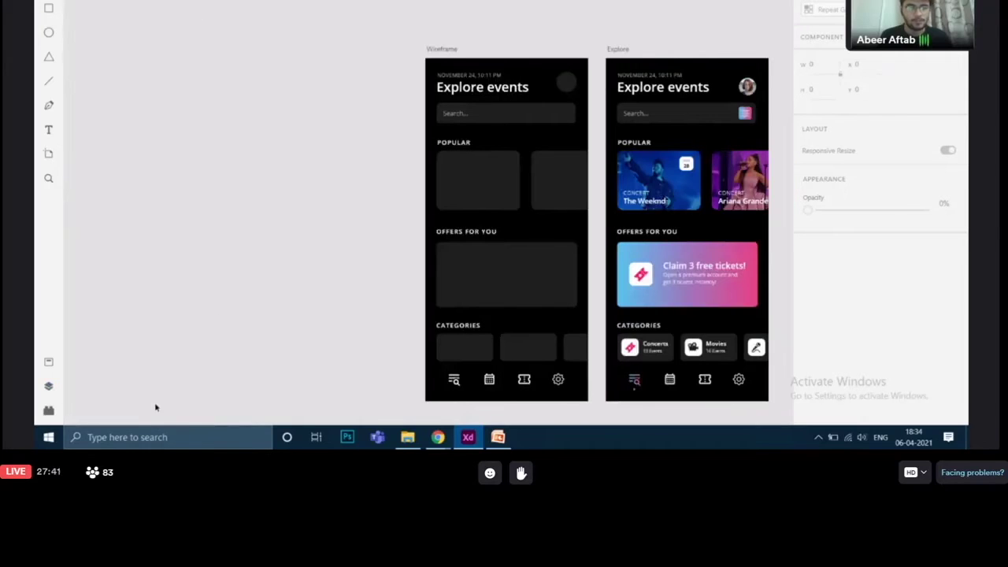
{"action": "left_click", "coordinate": [48, 388]}
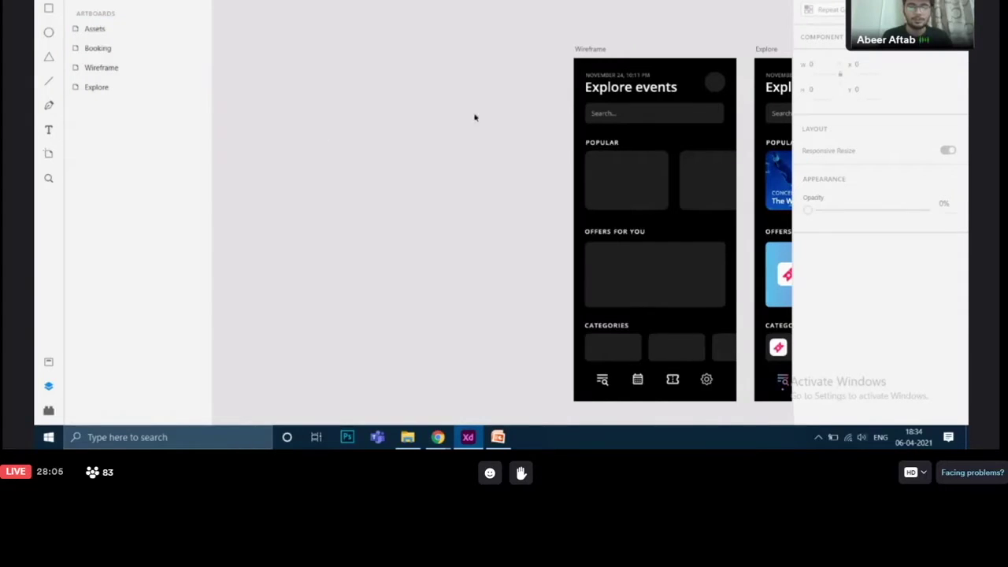
{"action": "left_click", "coordinate": [598, 53]}
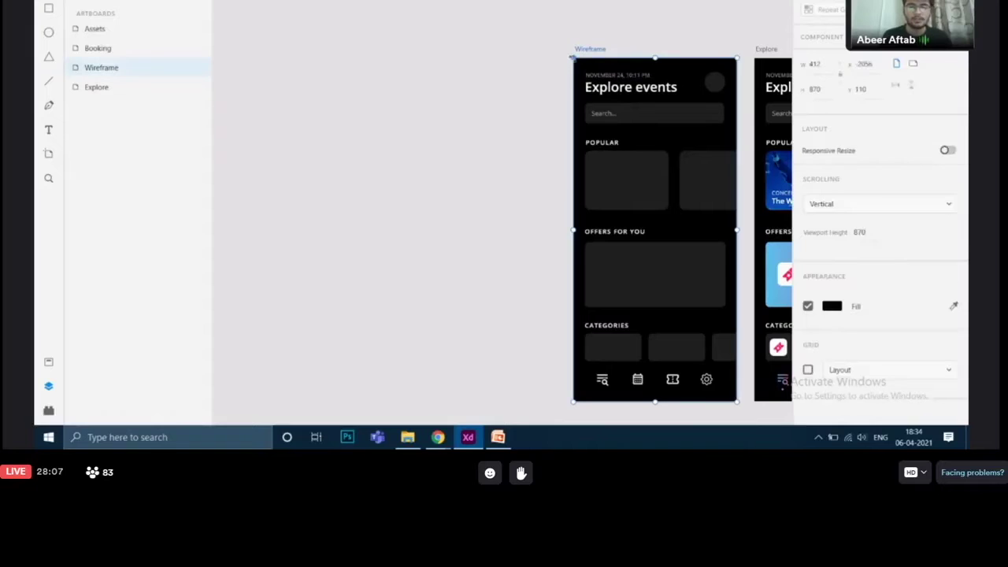
Draw a blank artboard to the left of the Wireframe screen.
{"action": "left_click_drag", "start_coordinate": [542, 309], "coordinate": [499, 279]}
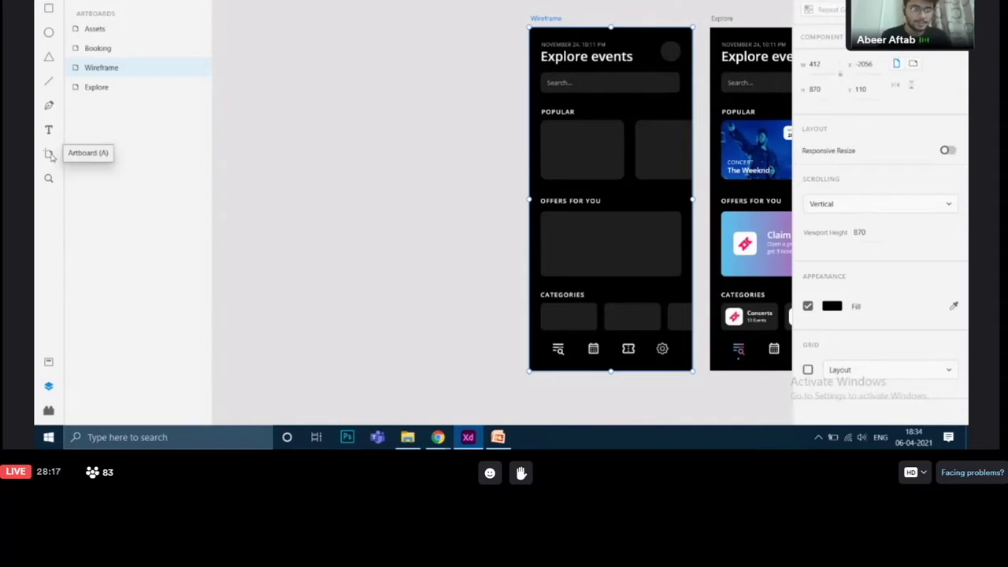
{"action": "scroll", "coordinate": [50, 155], "scroll_direction": "down", "scroll_amount": 1}
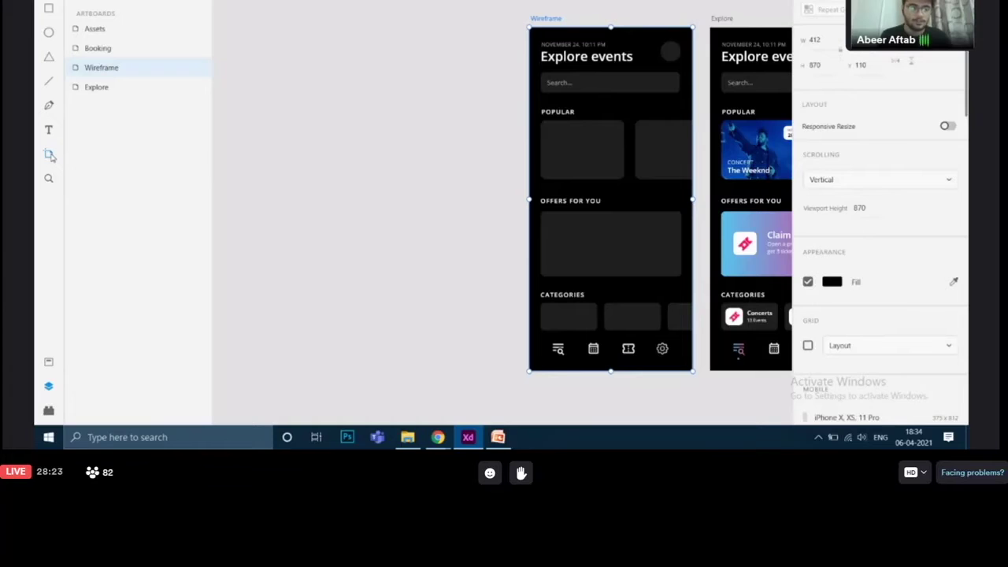
{"action": "left_click", "coordinate": [49, 155]}
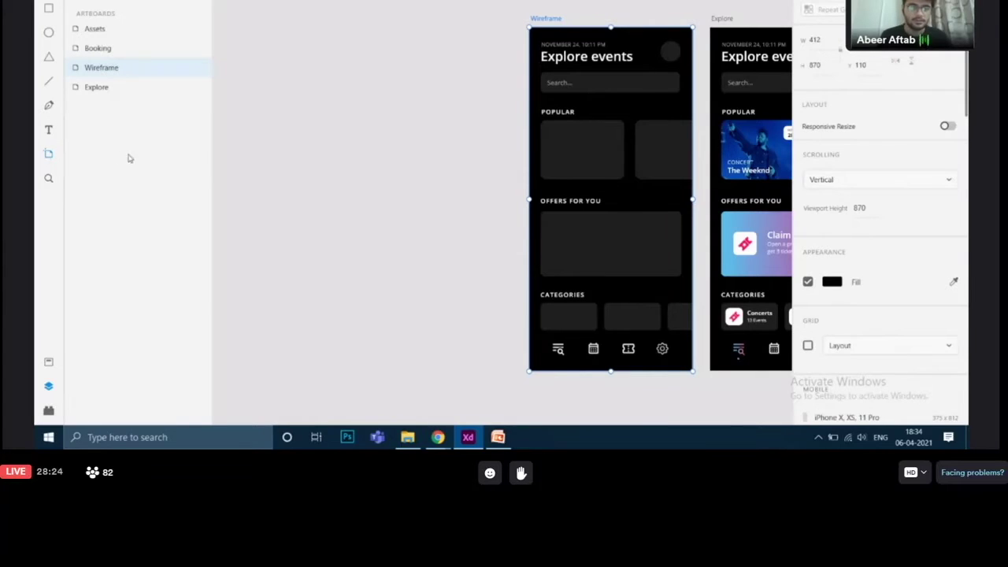
{"action": "left_click", "coordinate": [285, 29]}
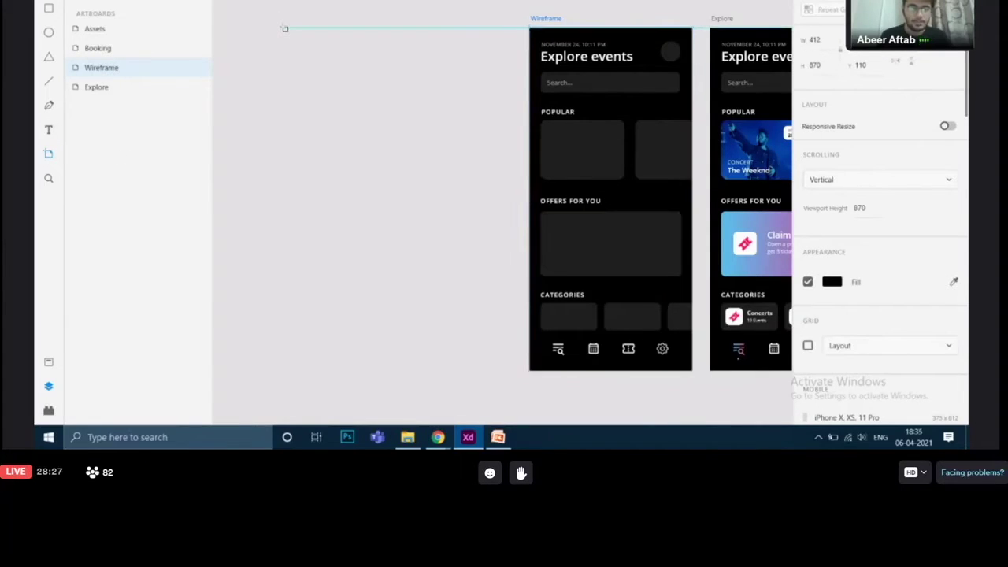
{"action": "left_click_drag", "start_coordinate": [285, 28], "coordinate": [458, 379]}
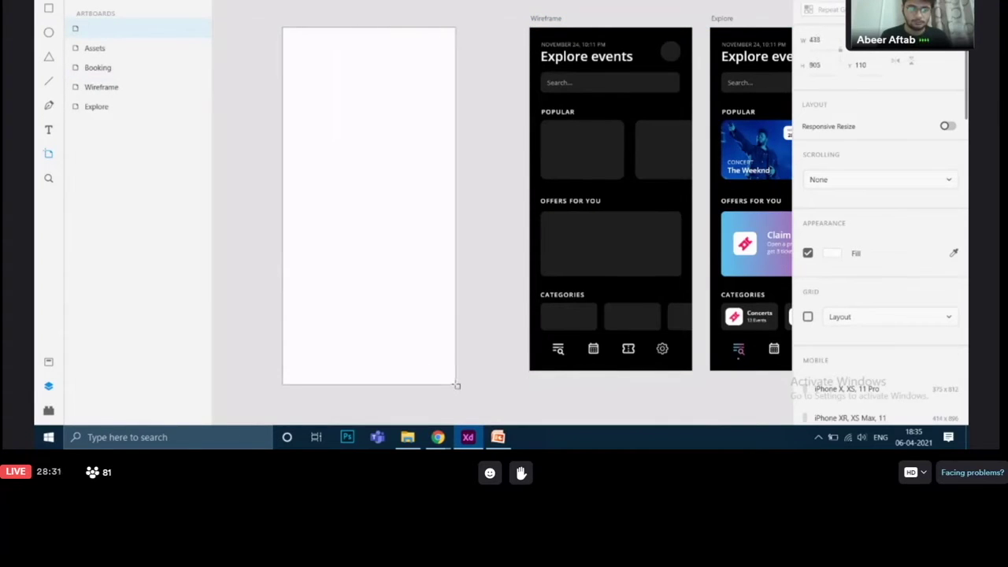
{"action": "left_click_drag", "start_coordinate": [458, 378], "coordinate": [463, 370]}
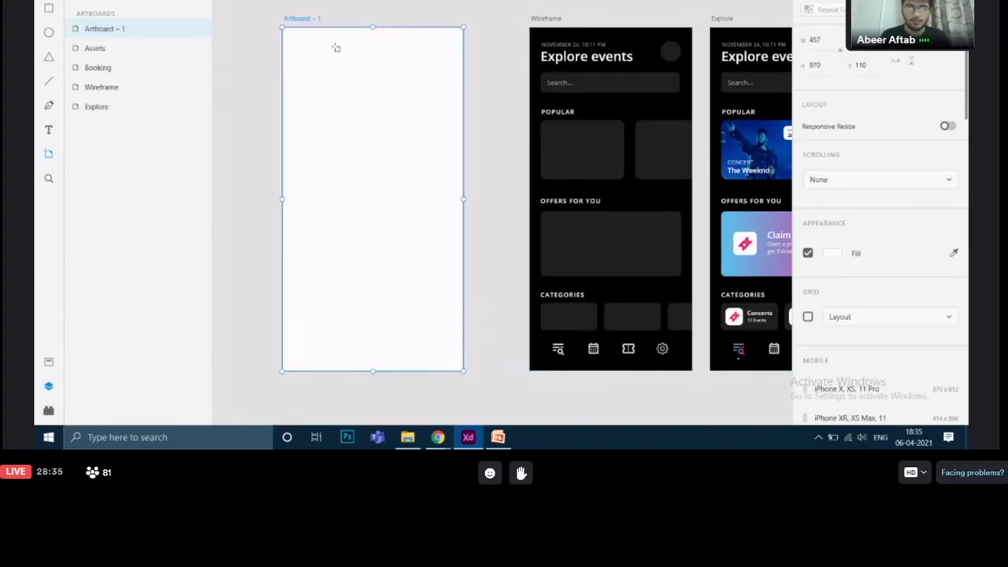
Check the hand-drawn artboard's width and height values, then delete it.
{"action": "mouse_move", "coordinate": [825, 39]}
{"action": "left_mouse_down"}
{"action": "mouse_move", "coordinate": [803, 40]}
{"action": "mouse_move", "coordinate": [809, 65]}
{"action": "mouse_move", "coordinate": [808, 40]}
{"action": "left_mouse_up"}
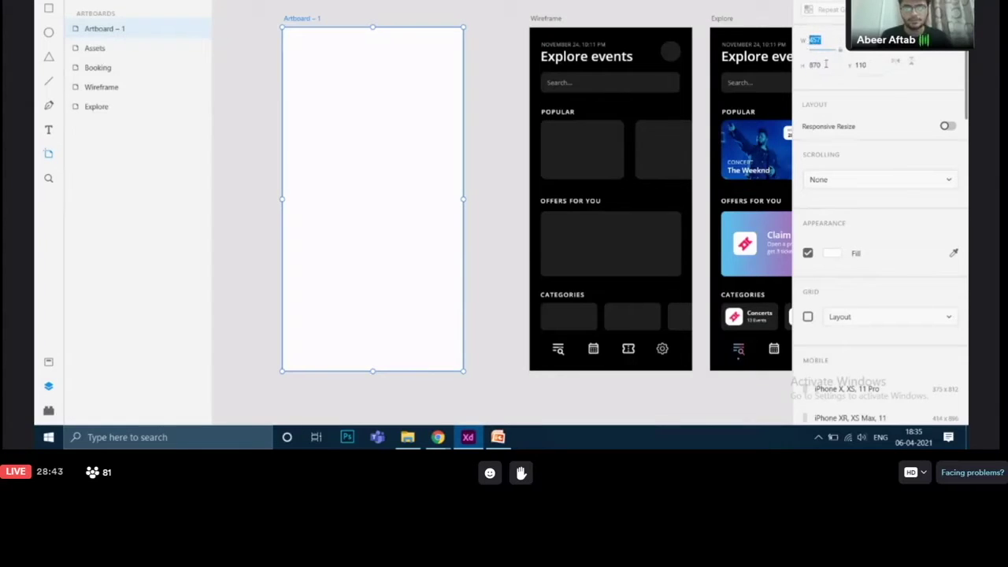
{"action": "left_click", "coordinate": [825, 65]}
{"action": "left_click_drag", "start_coordinate": [817, 65], "coordinate": [808, 64]}
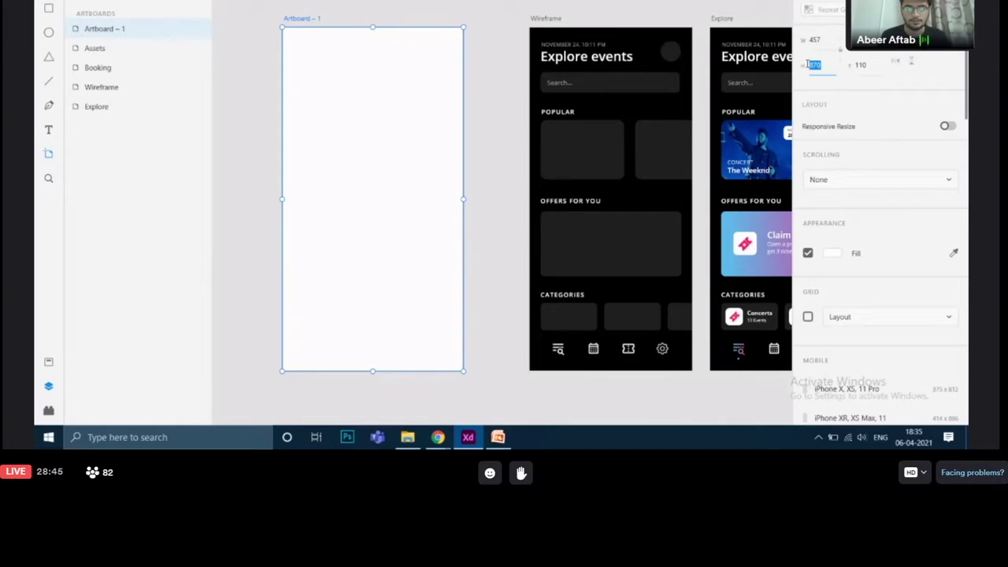
{"action": "left_click", "coordinate": [844, 90]}
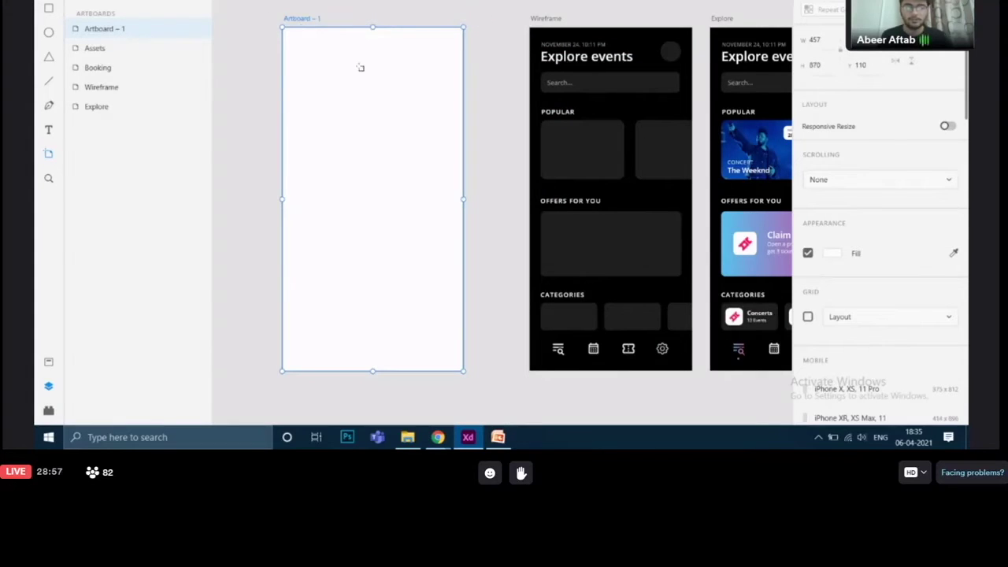
{"action": "key", "text": "Delete"}
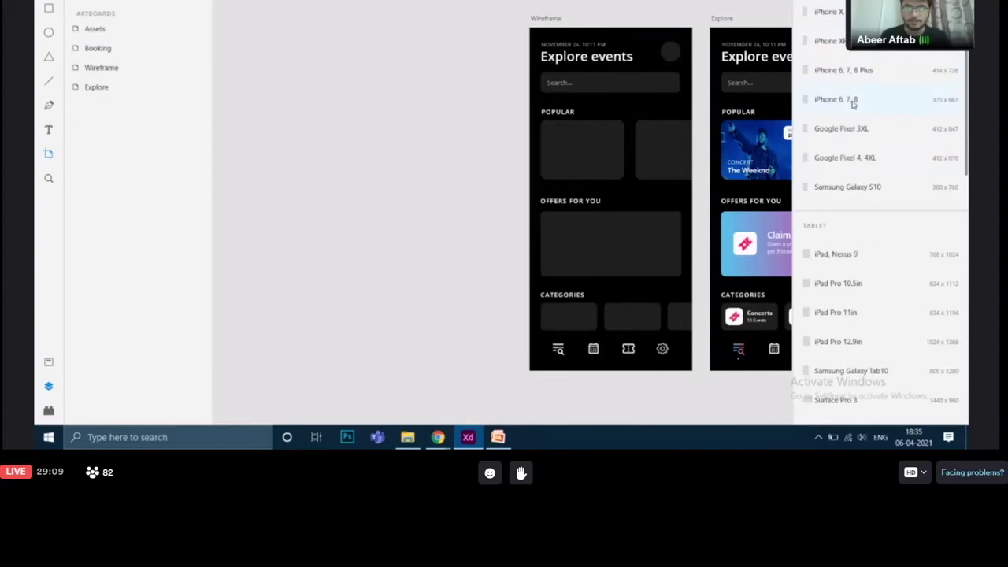
Pick the Google Pixel 4, 4XL preset to create a 412 by 870 white artboard.
{"action": "scroll", "coordinate": [875, 225], "scroll_direction": "down", "scroll_amount": 2}
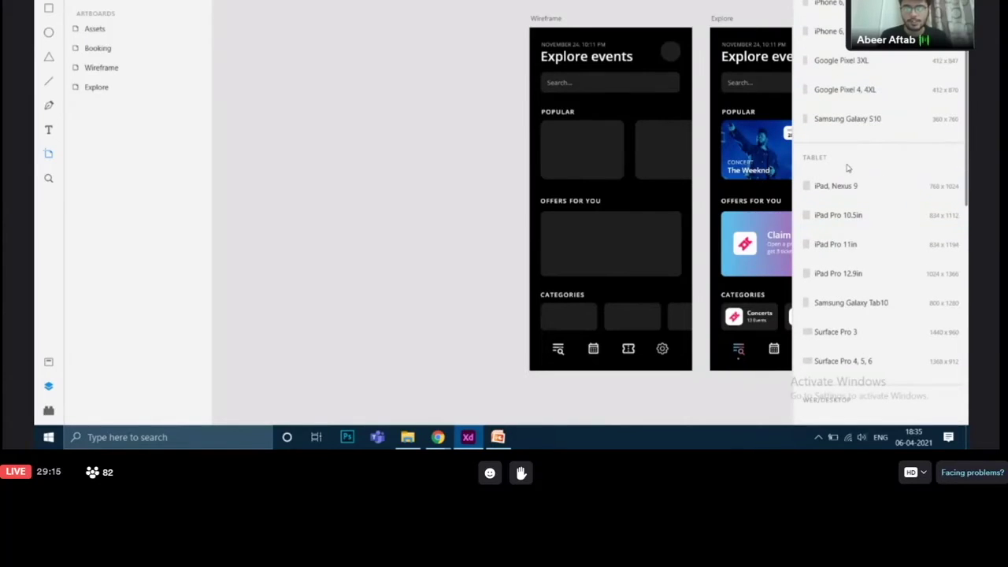
{"action": "scroll", "coordinate": [847, 167], "scroll_direction": "down", "scroll_amount": 8}
{"action": "scroll", "coordinate": [865, 149], "scroll_direction": "down", "scroll_amount": 4}
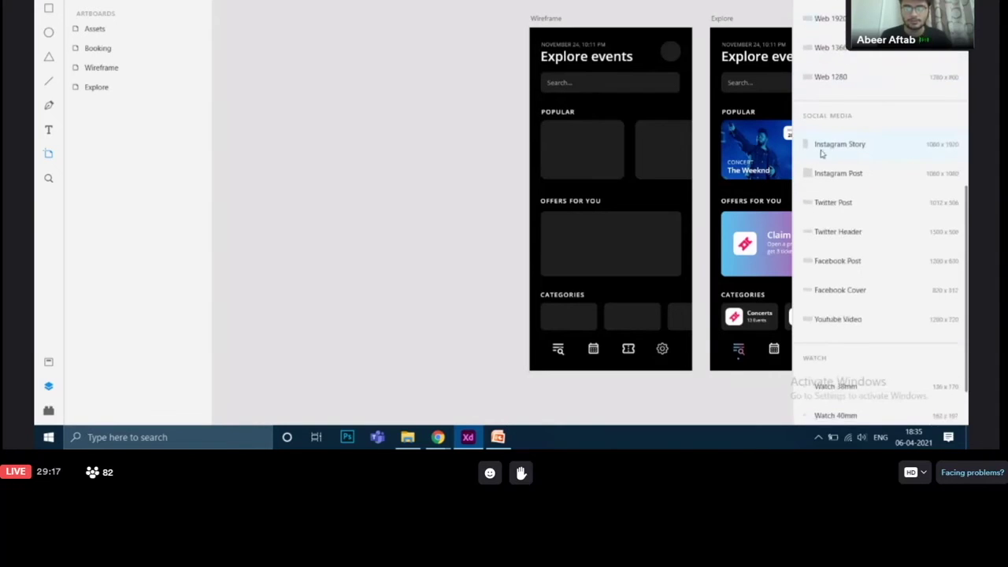
{"action": "scroll", "coordinate": [823, 158], "scroll_direction": "down", "scroll_amount": 3}
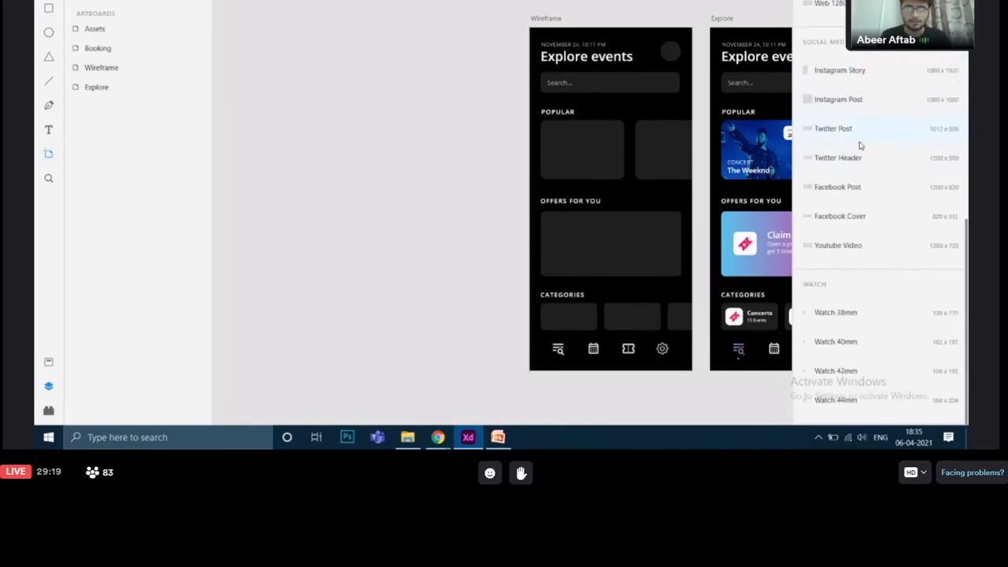
{"action": "scroll", "coordinate": [860, 145], "scroll_direction": "up", "scroll_amount": 10}
{"action": "scroll", "coordinate": [864, 152], "scroll_direction": "up", "scroll_amount": 1}
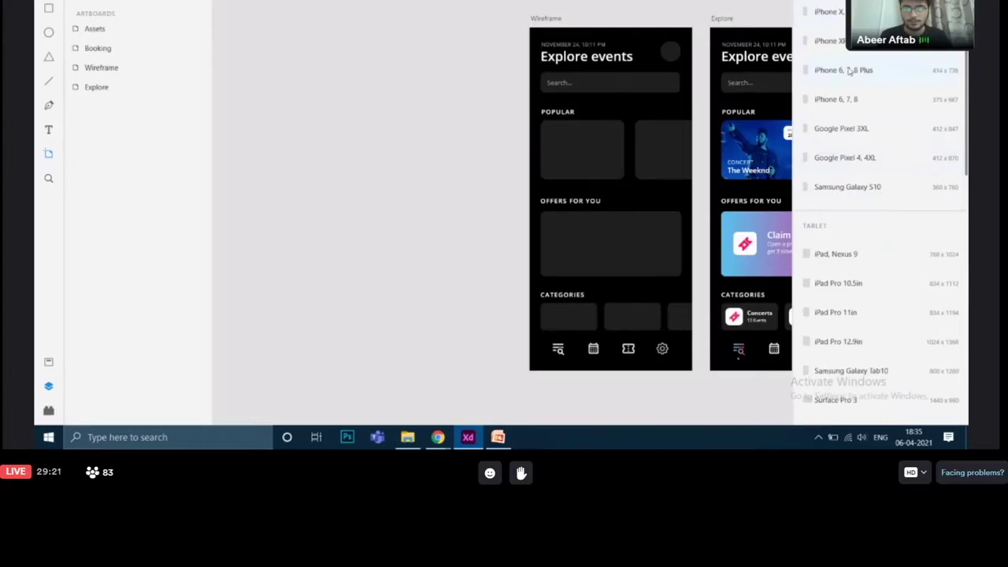
{"action": "left_click", "coordinate": [864, 158]}
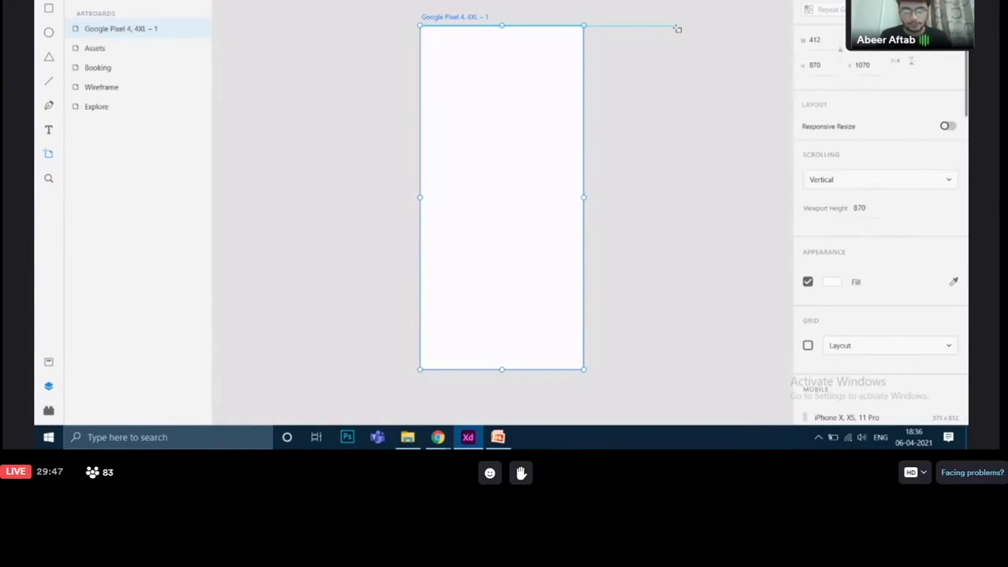
Pan the canvas around the new Google Pixel 4 artboard, dismissing the quick-actions menu.
{"action": "scroll", "coordinate": [677, 28], "scroll_direction": "right", "scroll_amount": 2}
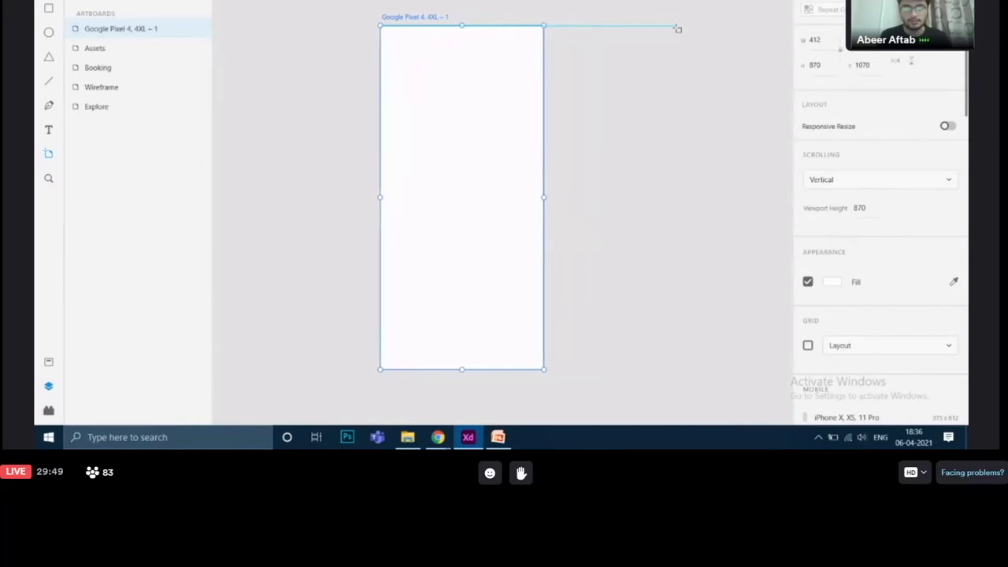
{"action": "scroll", "coordinate": [677, 28], "scroll_direction": "right", "scroll_amount": 1}
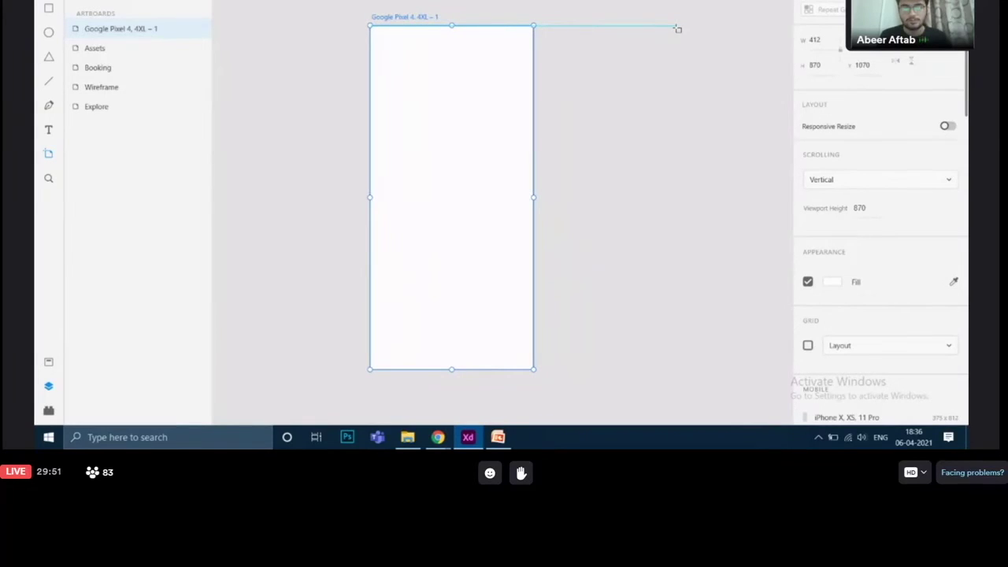
{"action": "scroll", "coordinate": [677, 28], "scroll_direction": "right", "scroll_amount": 2}
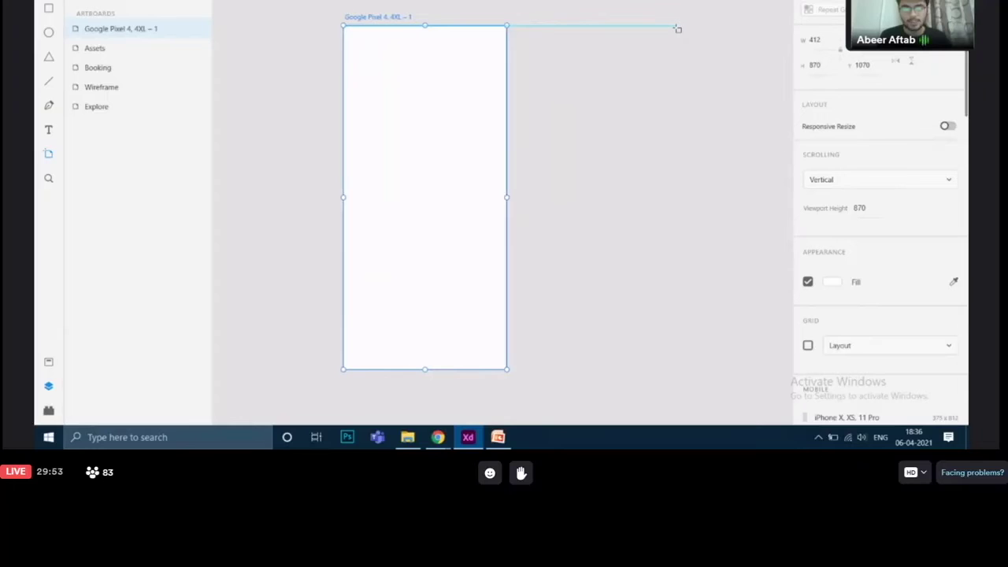
{"action": "right_click", "coordinate": [676, 29]}
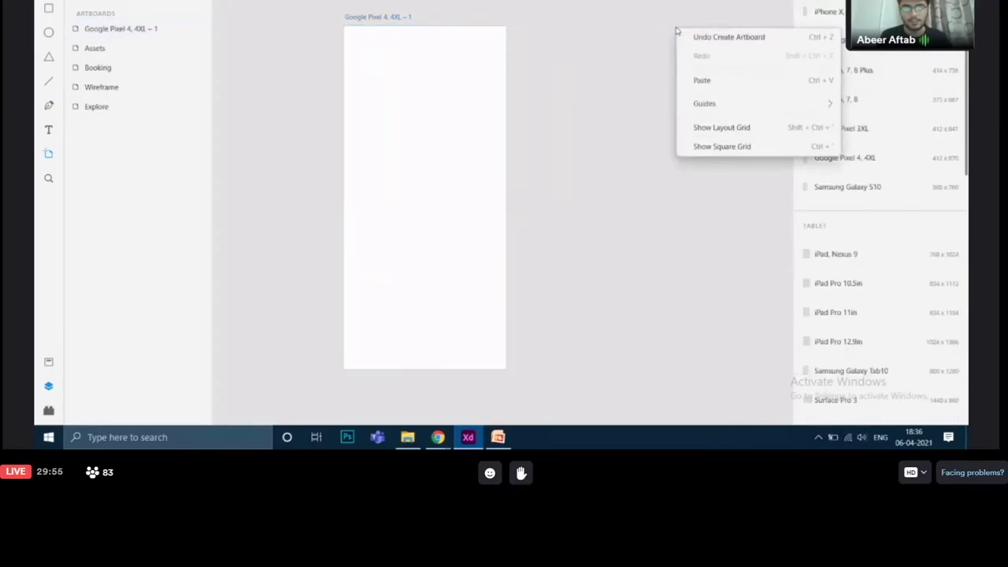
{"action": "left_click", "coordinate": [622, 48]}
{"action": "scroll", "coordinate": [623, 49], "scroll_direction": "left", "scroll_amount": 2}
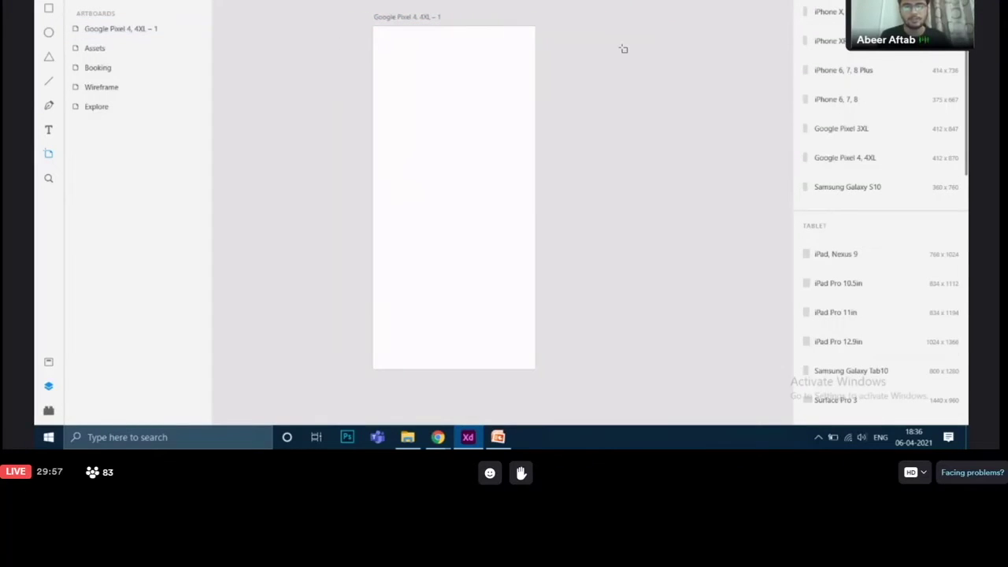
{"action": "scroll", "coordinate": [622, 49], "scroll_direction": "left", "scroll_amount": 2}
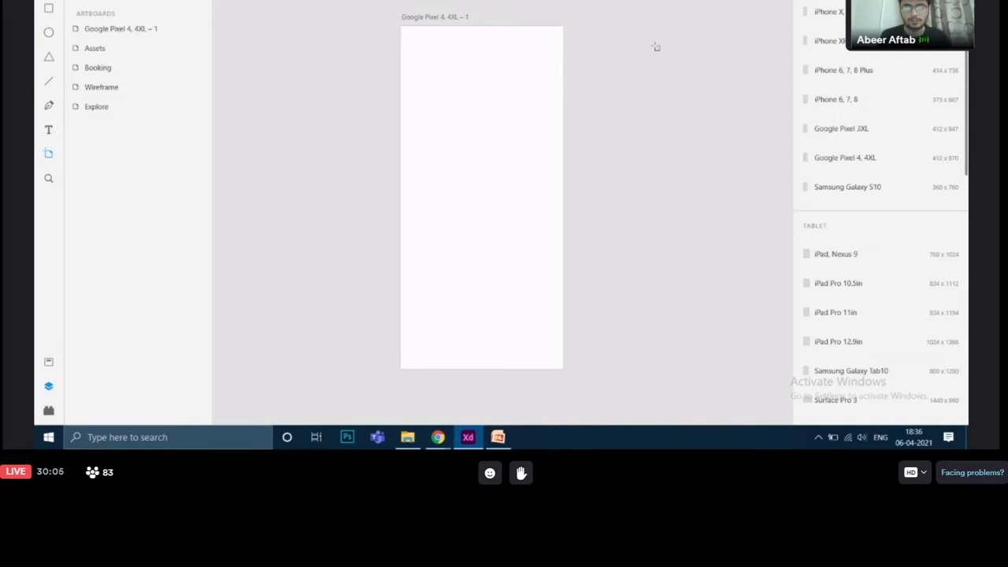
{"action": "scroll", "coordinate": [623, 85], "scroll_direction": "right", "scroll_amount": 1}
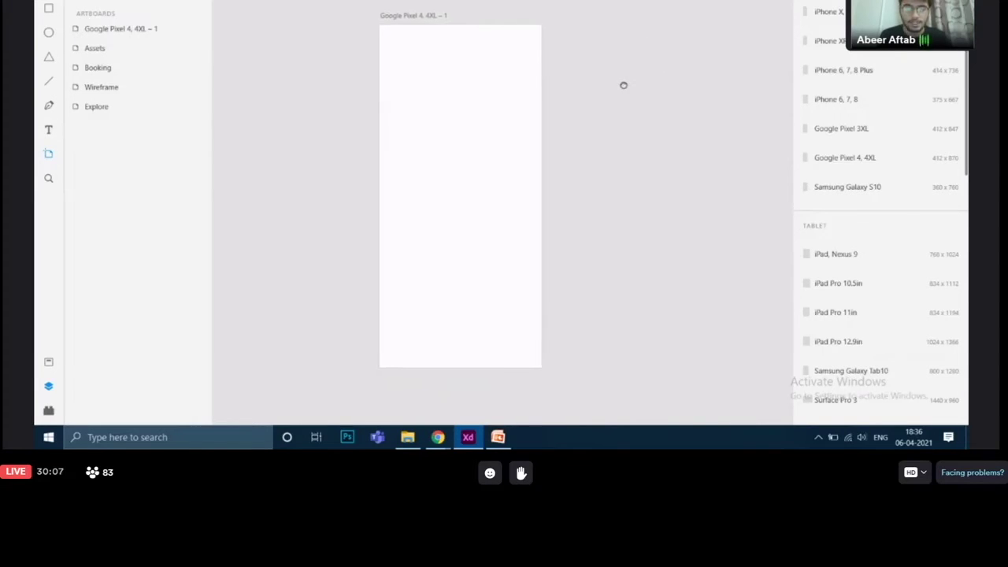
{"action": "mouse_move", "coordinate": [623, 85]}
{"action": "left_mouse_down"}
{"action": "mouse_move", "coordinate": [693, 100]}
{"action": "mouse_move", "coordinate": [659, 74]}
{"action": "mouse_move", "coordinate": [603, 121]}
{"action": "mouse_move", "coordinate": [638, 70]}
{"action": "mouse_move", "coordinate": [659, 68]}
{"action": "left_mouse_up"}
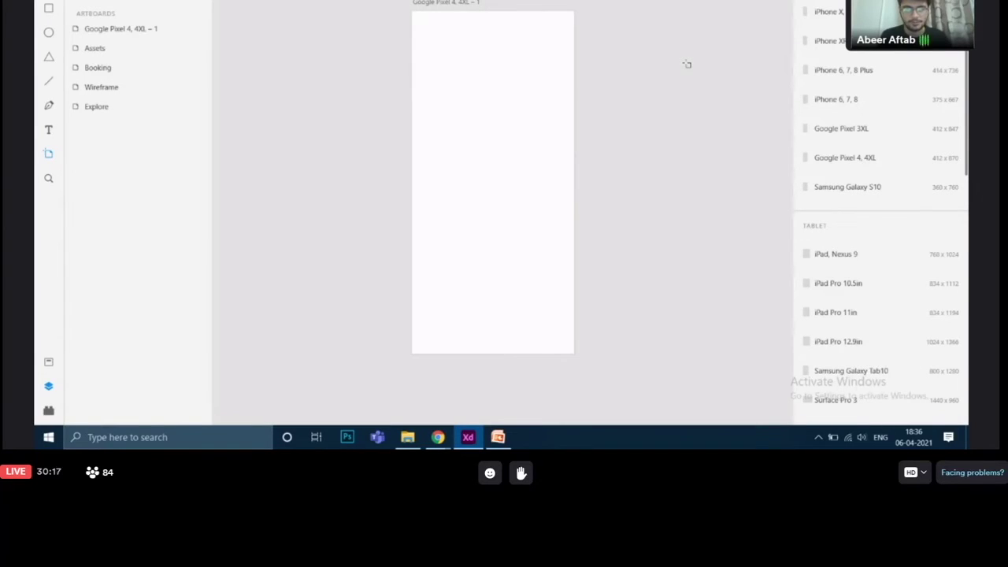
Zoom in and out on the new artboard, then exit the Artboard tool with V.
{"action": "scroll", "coordinate": [700, 89], "scroll_direction": "up", "scroll_amount": 3}
{"action": "scroll", "coordinate": [700, 90], "scroll_direction": "up", "scroll_amount": 2}
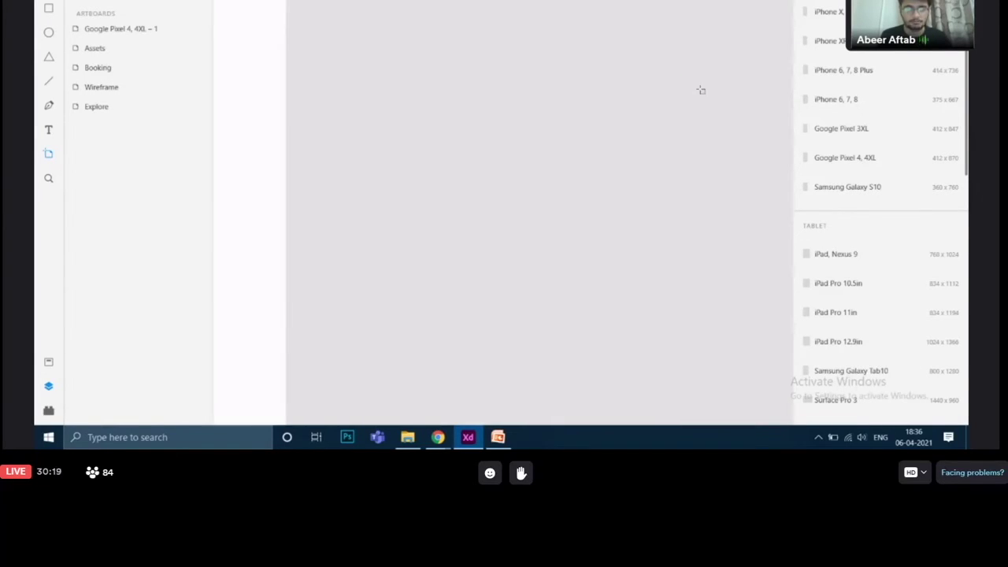
{"action": "scroll", "coordinate": [699, 89], "scroll_direction": "down", "scroll_amount": 2}
{"action": "scroll", "coordinate": [700, 90], "scroll_direction": "down", "scroll_amount": 2}
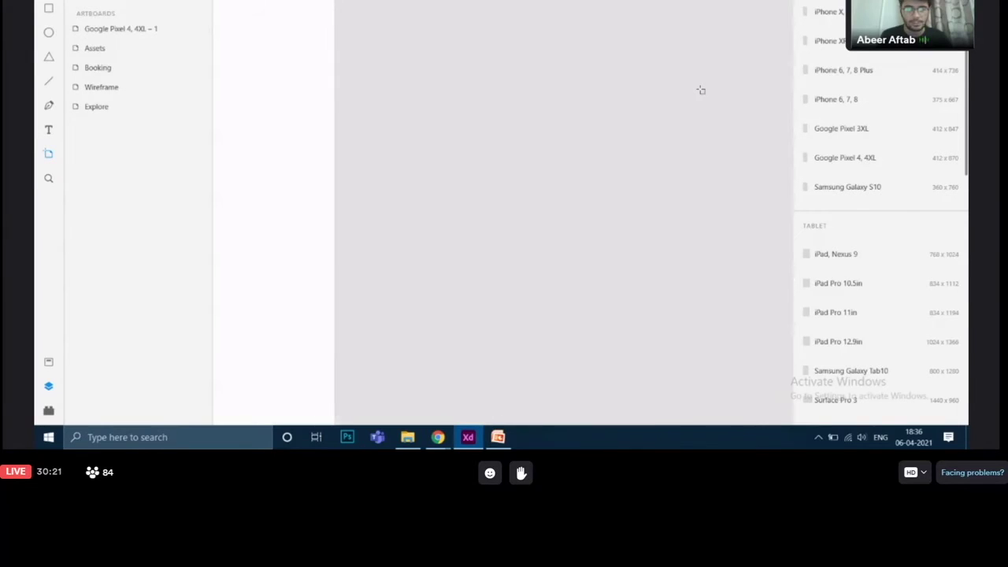
{"action": "scroll", "coordinate": [700, 90], "scroll_direction": "down", "scroll_amount": 2}
{"action": "scroll", "coordinate": [700, 90], "scroll_direction": "down", "scroll_amount": 1}
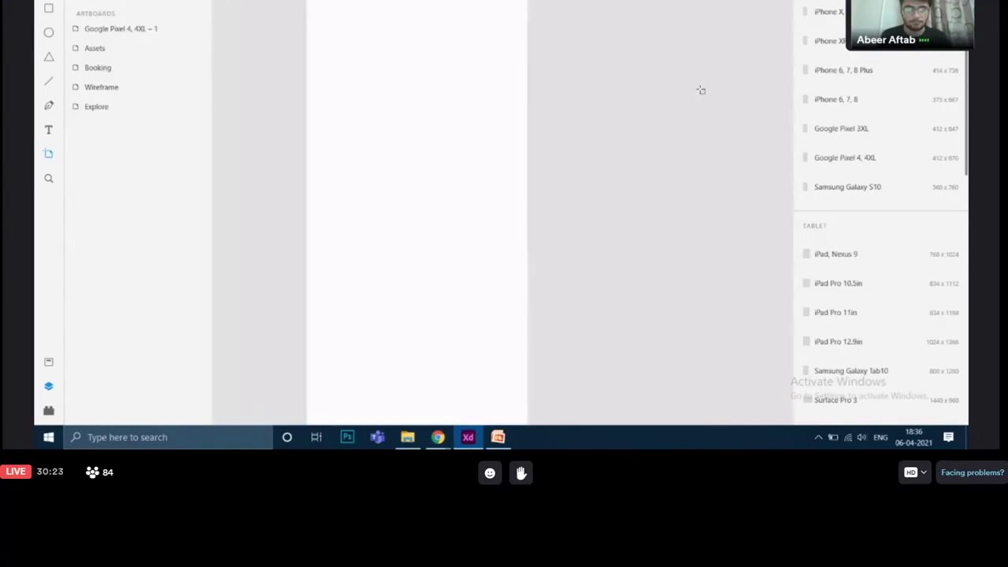
{"action": "scroll", "coordinate": [700, 90], "scroll_direction": "down", "scroll_amount": 1}
{"action": "scroll", "coordinate": [700, 90], "scroll_direction": "down", "scroll_amount": 1}
{"action": "scroll", "coordinate": [700, 90], "scroll_direction": "down", "scroll_amount": 2}
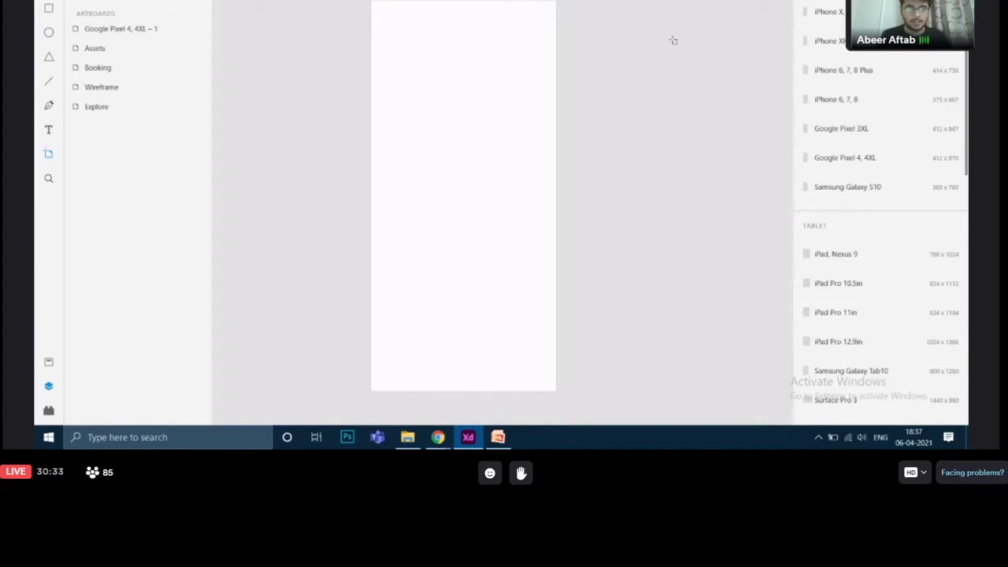
{"action": "scroll", "coordinate": [656, 45], "scroll_direction": "down", "scroll_amount": 2}
{"action": "scroll", "coordinate": [657, 44], "scroll_direction": "down", "scroll_amount": 1}
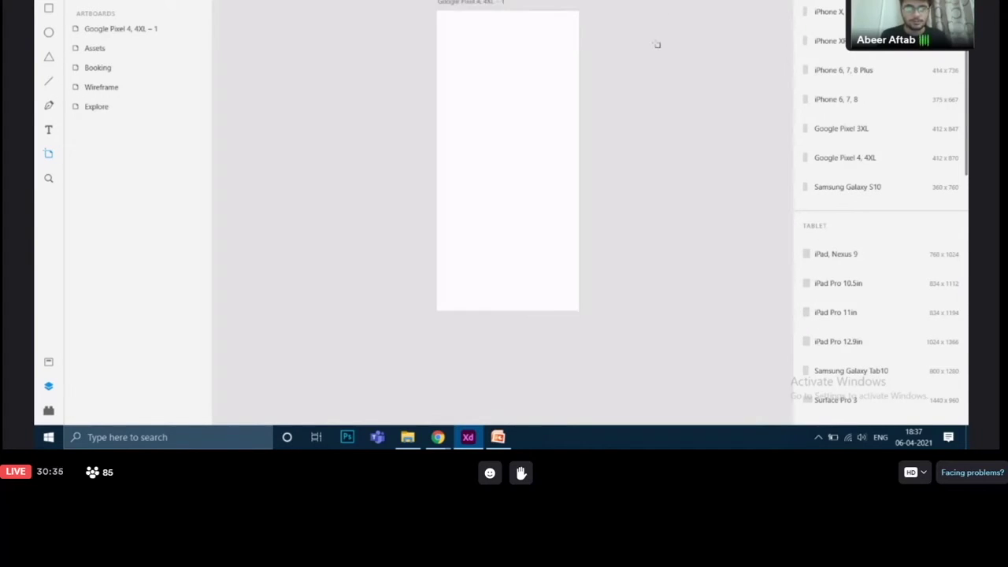
{"action": "scroll", "coordinate": [656, 45], "scroll_direction": "down", "scroll_amount": 2}
{"action": "scroll", "coordinate": [657, 45], "scroll_direction": "down", "scroll_amount": 2}
{"action": "scroll", "coordinate": [657, 45], "scroll_direction": "up", "scroll_amount": 1}
{"action": "scroll", "coordinate": [656, 44], "scroll_direction": "up", "scroll_amount": 3}
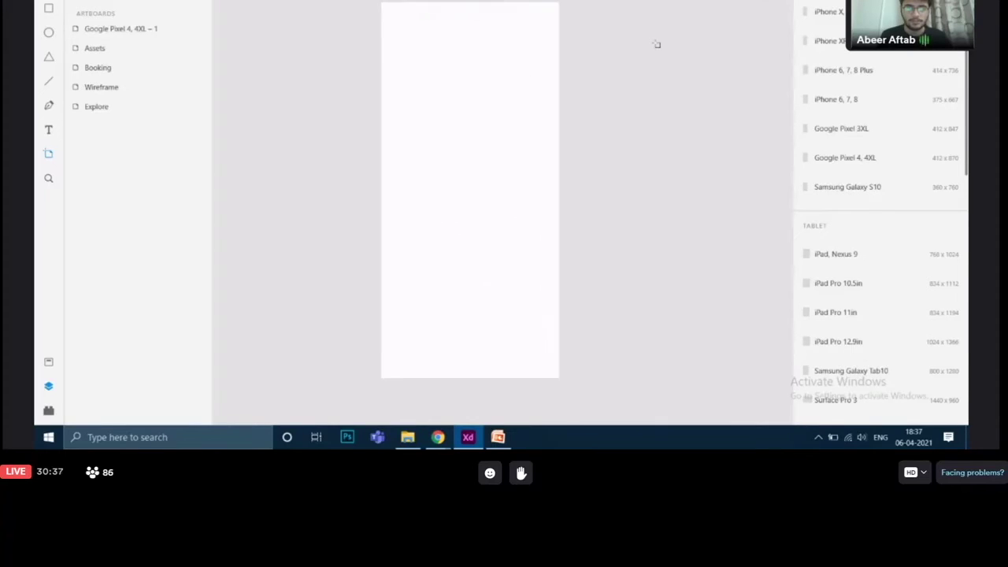
{"action": "scroll", "coordinate": [656, 45], "scroll_direction": "down", "scroll_amount": 1}
{"action": "scroll", "coordinate": [656, 45], "scroll_direction": "down", "scroll_amount": 2}
{"action": "scroll", "coordinate": [656, 45], "scroll_direction": "up", "scroll_amount": 2}
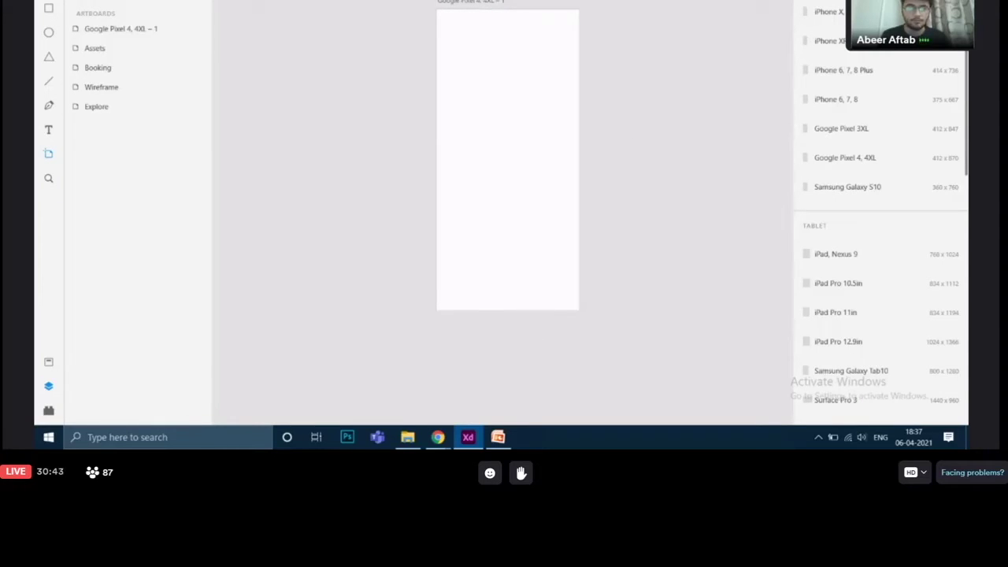
{"action": "key", "text": "v"}
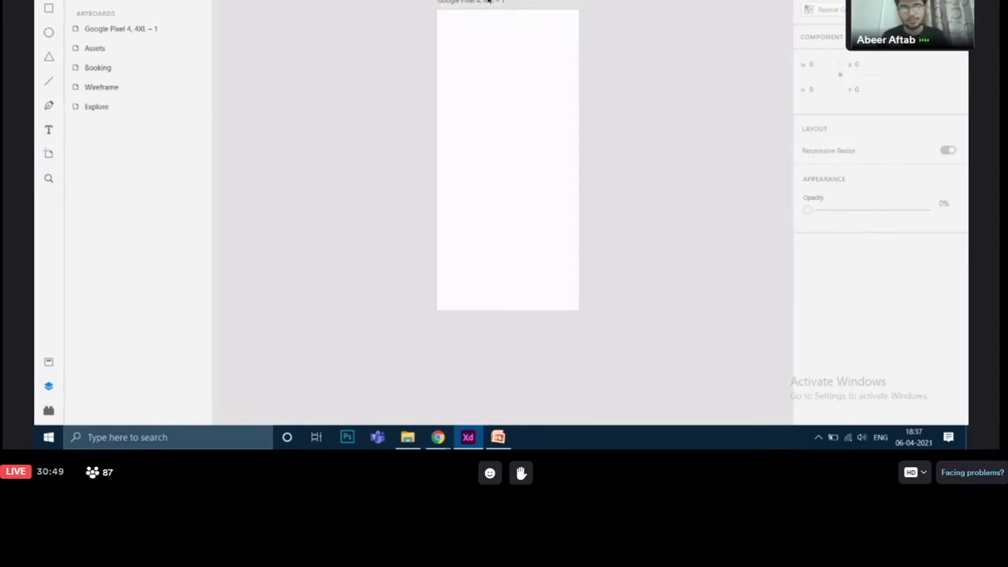
Drag the new Pixel 4 artboard left and down, lining it up with the Wireframe, Explore and Booking screens.
{"action": "left_click", "coordinate": [493, 2]}
{"action": "left_click_drag", "start_coordinate": [490, 3], "coordinate": [312, 1]}
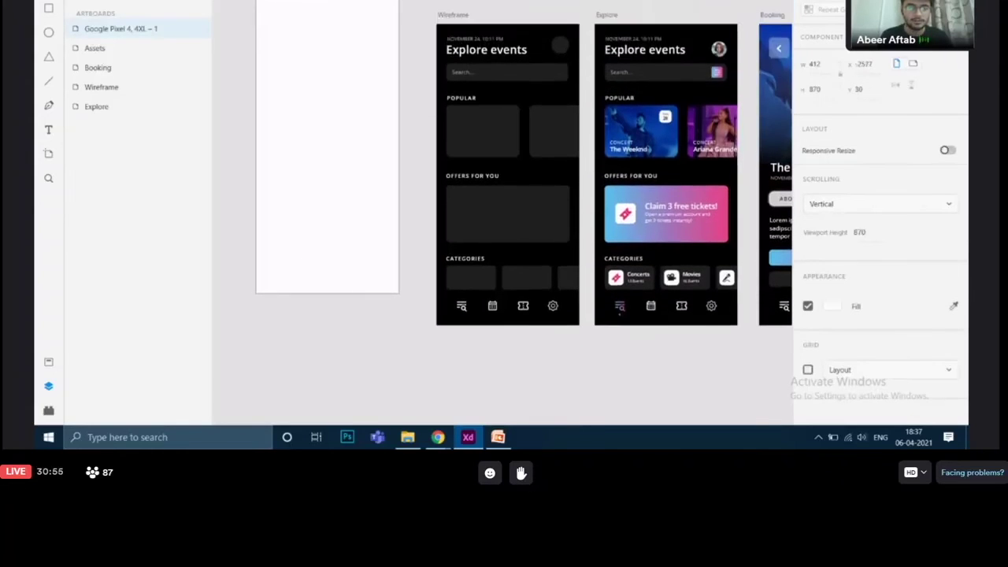
{"action": "left_click_drag", "start_coordinate": [312, 2], "coordinate": [320, 50]}
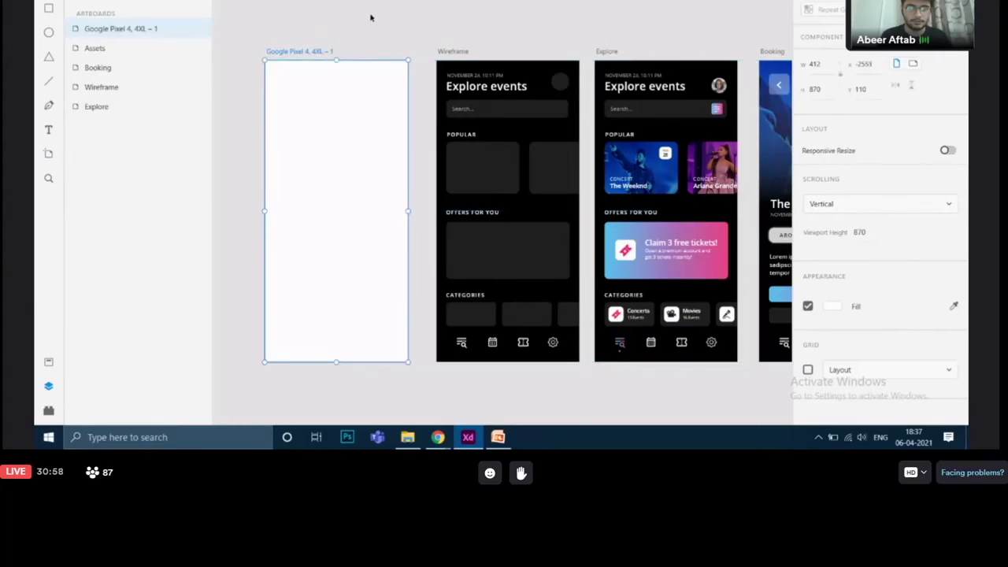
{"action": "left_click_drag", "start_coordinate": [386, 16], "coordinate": [474, 10]}
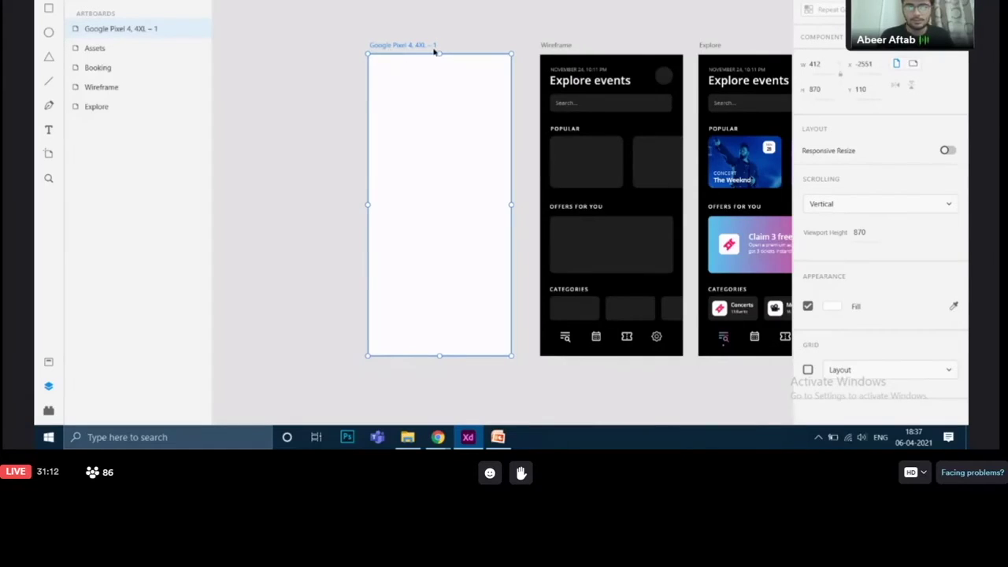
Replace the new artboard's default title with the name 'Wireframe'.
{"action": "double_click", "coordinate": [384, 47]}
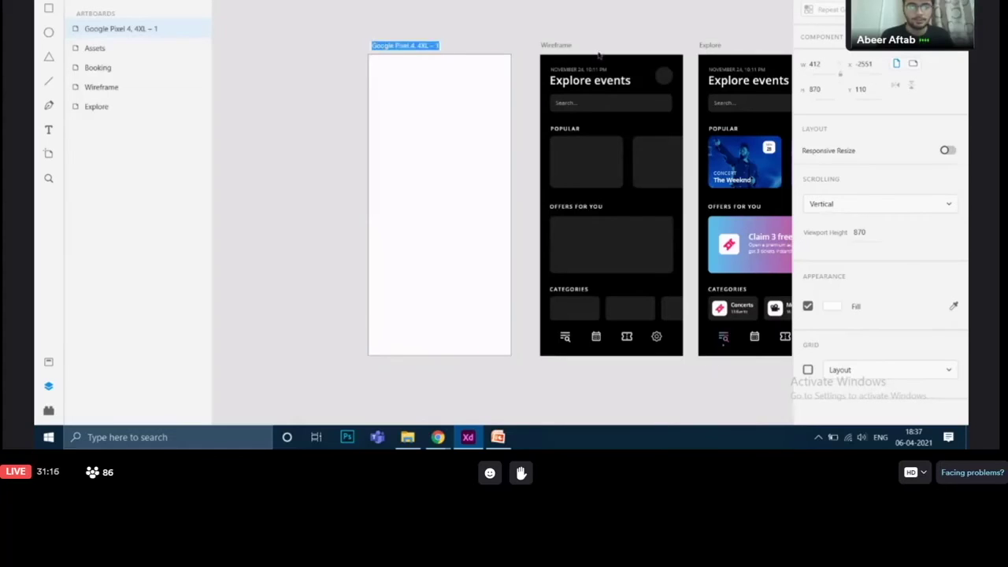
{"action": "key", "text": "BackSpace"}
{"action": "type", "text": "Wireframe"}
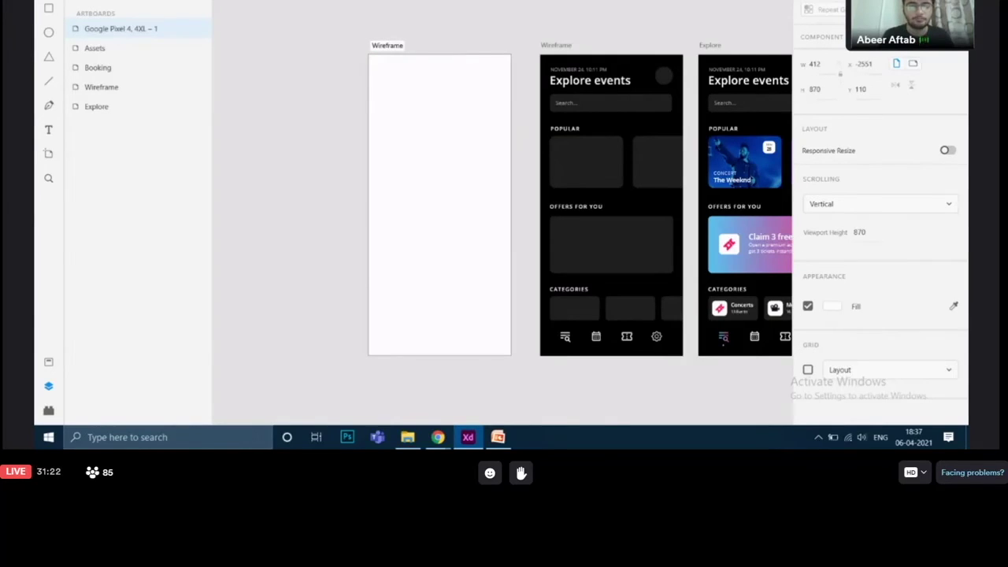
{"action": "key", "text": "Return"}
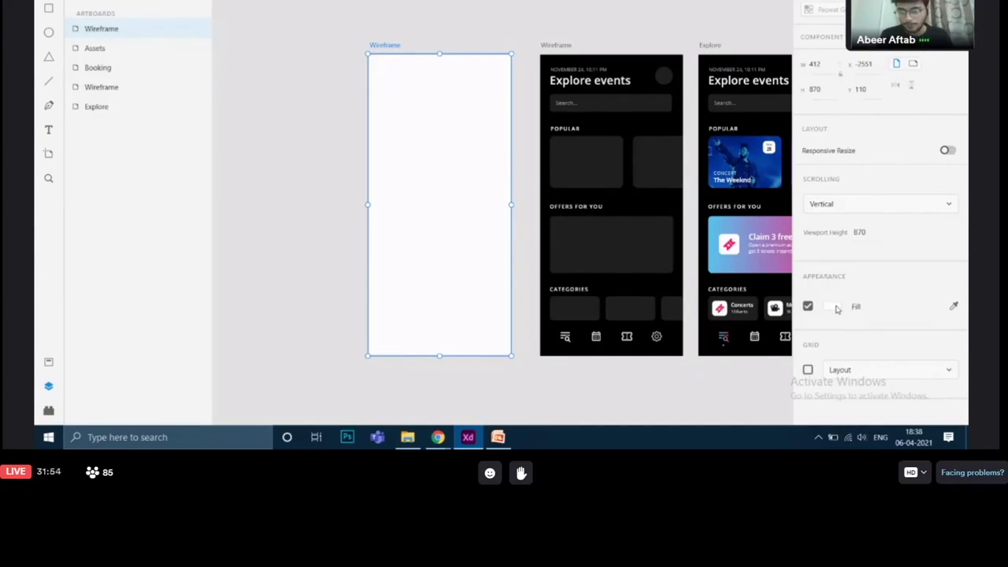
Darken the artboard fill toward black in the colour picker.
{"action": "left_click", "coordinate": [833, 307]}
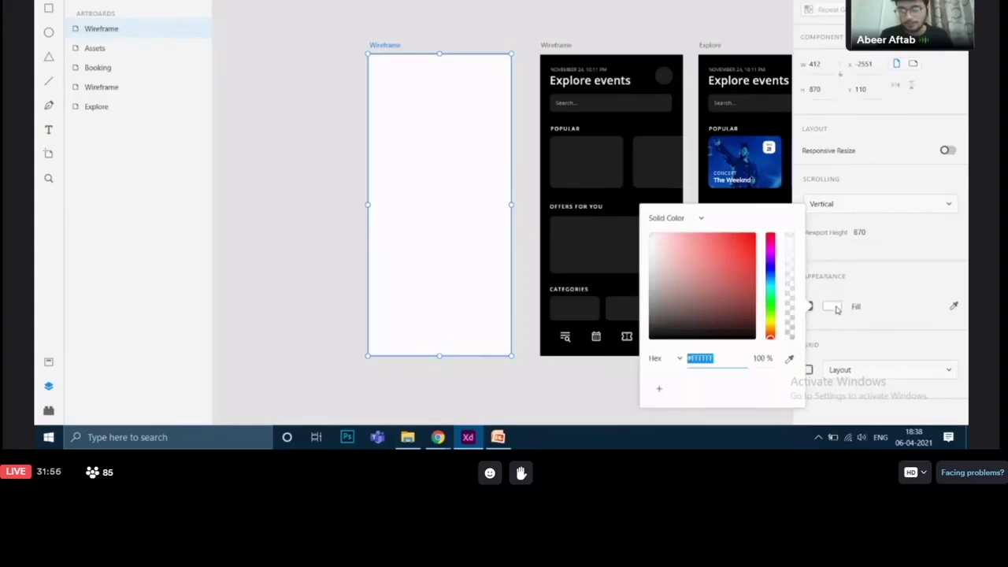
{"action": "left_click", "coordinate": [699, 303]}
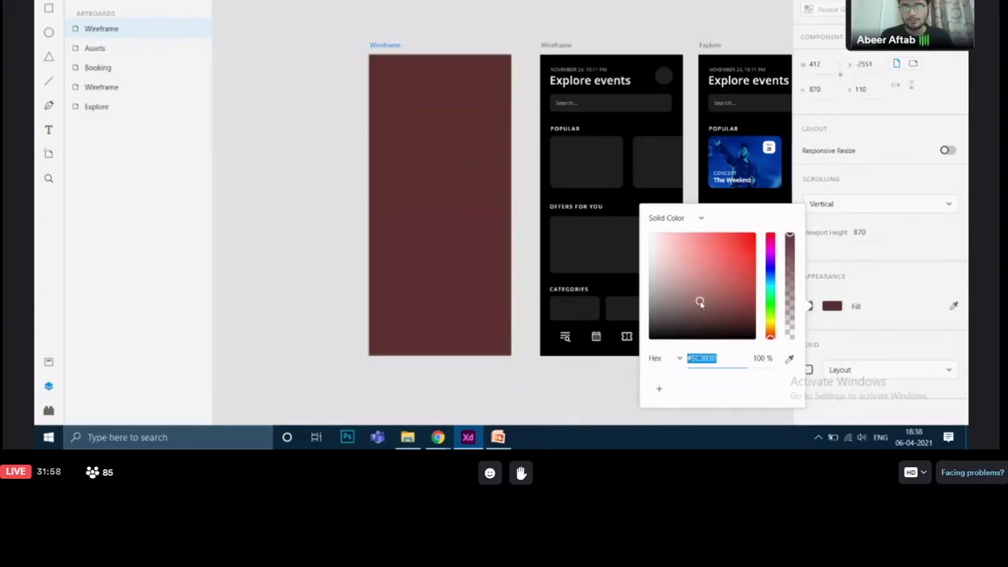
{"action": "left_click", "coordinate": [736, 246]}
{"action": "left_click_drag", "start_coordinate": [737, 245], "coordinate": [674, 305]}
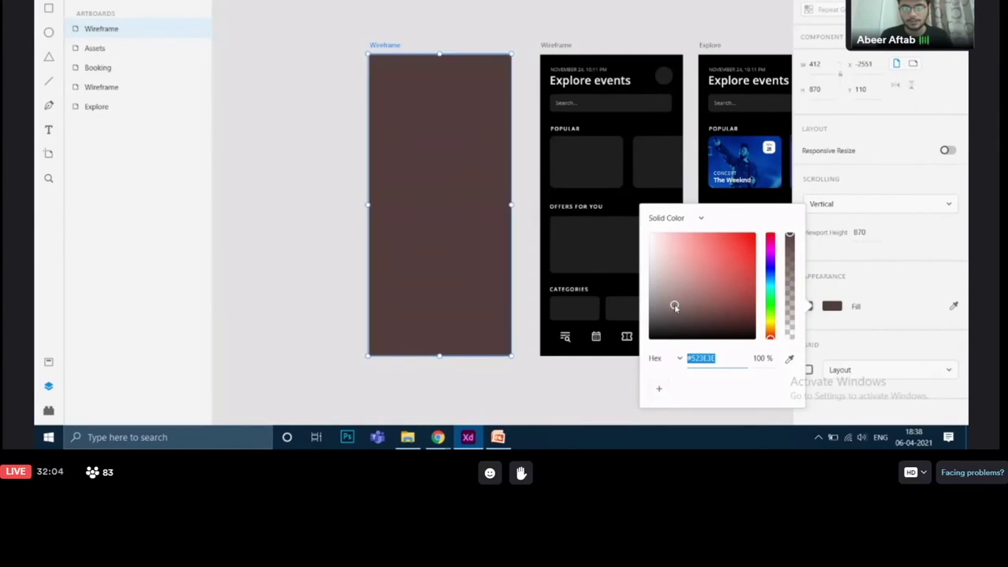
{"action": "left_click_drag", "start_coordinate": [674, 306], "coordinate": [648, 338]}
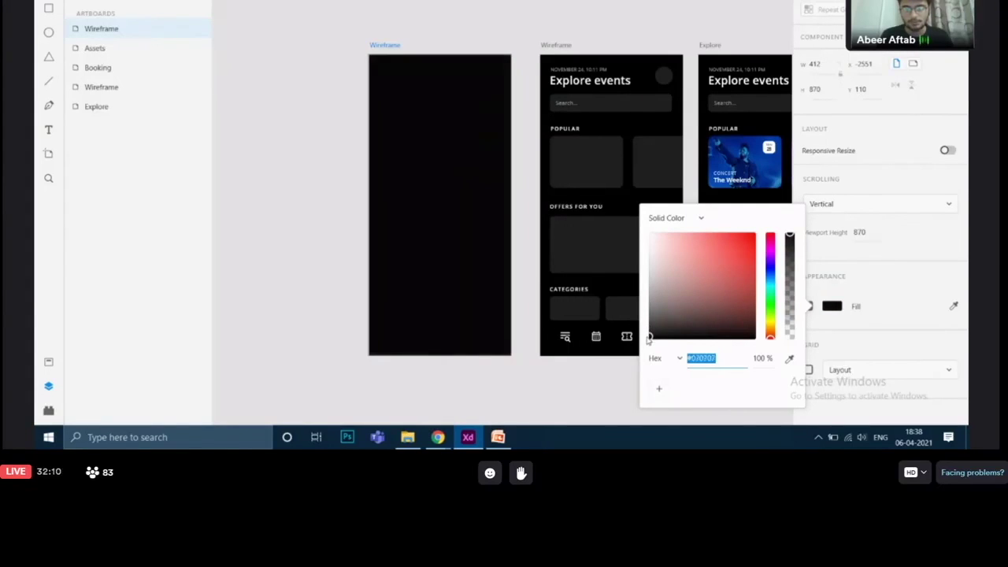
Select the fill's hex value to confirm it reads #070707.
{"action": "left_click_drag", "start_coordinate": [648, 338], "coordinate": [649, 339]}
{"action": "left_click", "coordinate": [721, 357]}
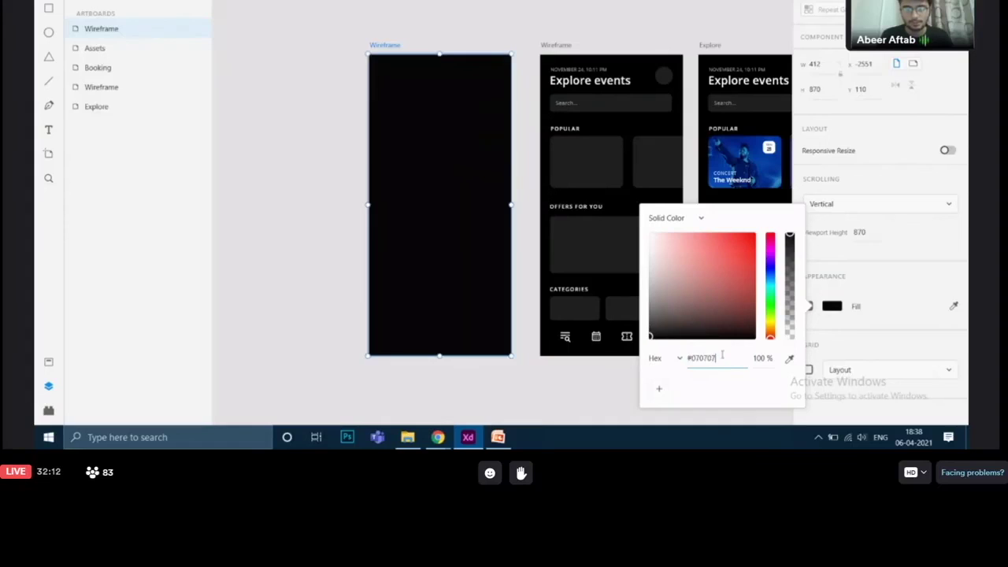
{"action": "left_click_drag", "start_coordinate": [713, 358], "coordinate": [680, 358]}
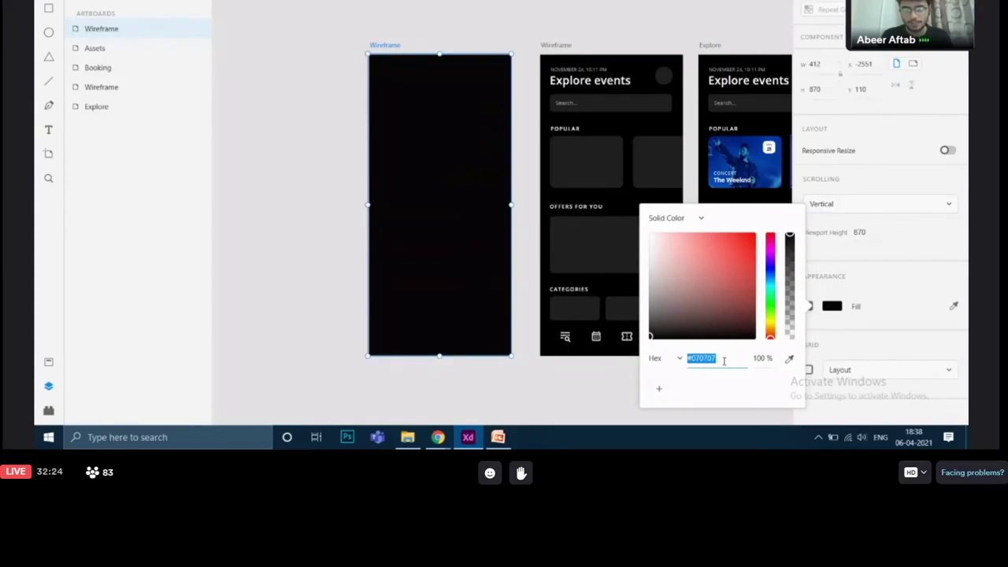
{"action": "left_click", "coordinate": [720, 359]}
{"action": "left_click_drag", "start_coordinate": [720, 359], "coordinate": [676, 361]}
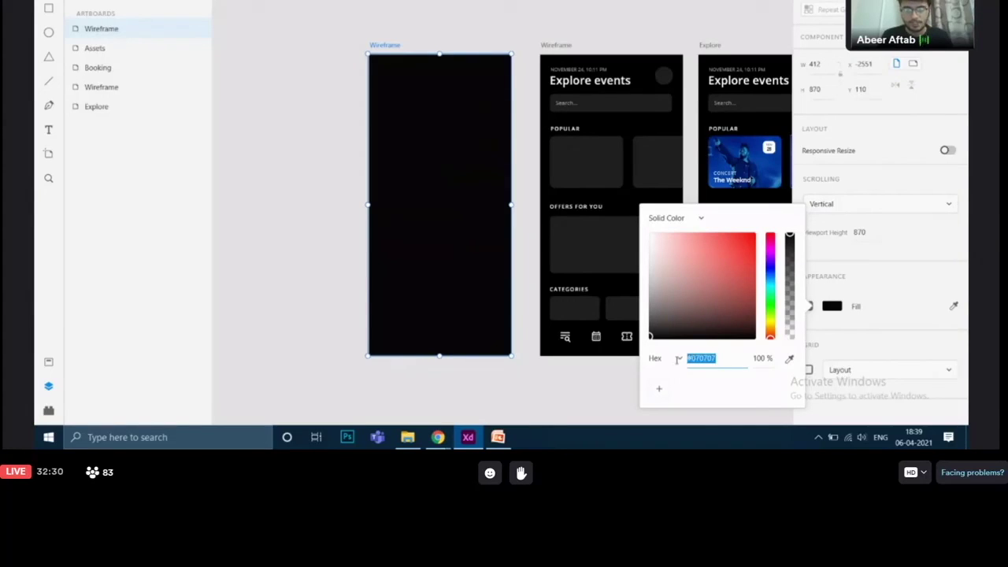